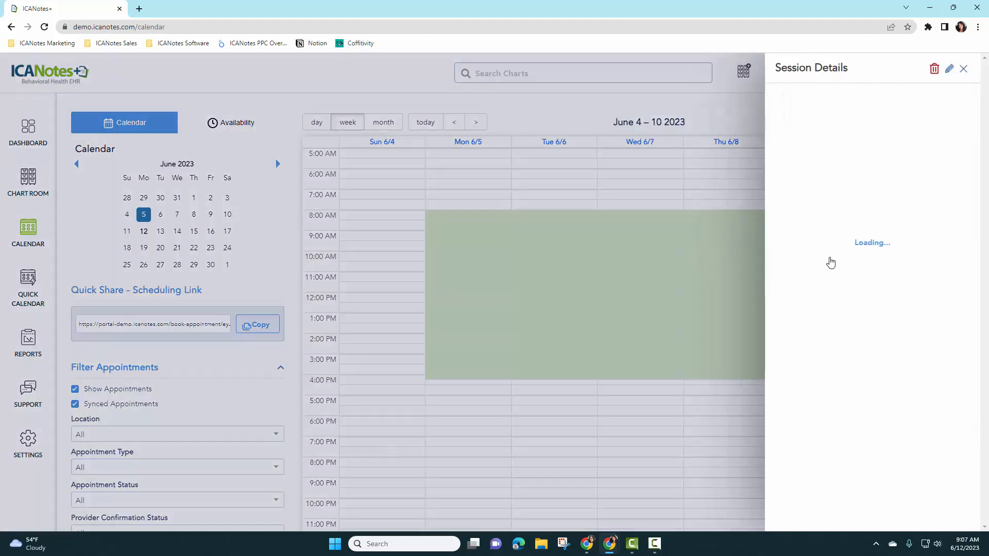
Set the June 9 session's status to Arrived and its duration to 60 minutes.
{"action": "left_click", "coordinate": [906, 435]}
{"action": "left_click", "coordinate": [891, 520]}
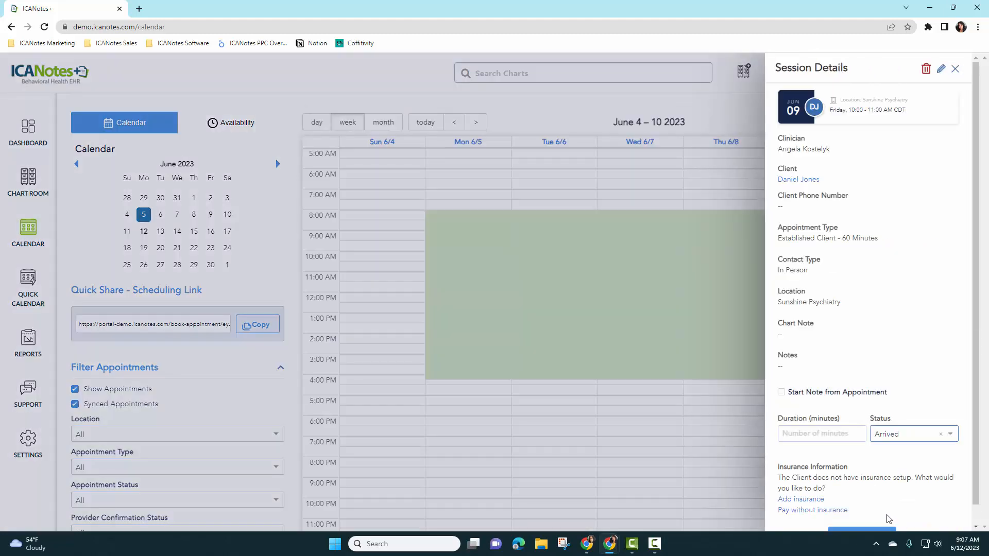
{"action": "left_click", "coordinate": [808, 433]}
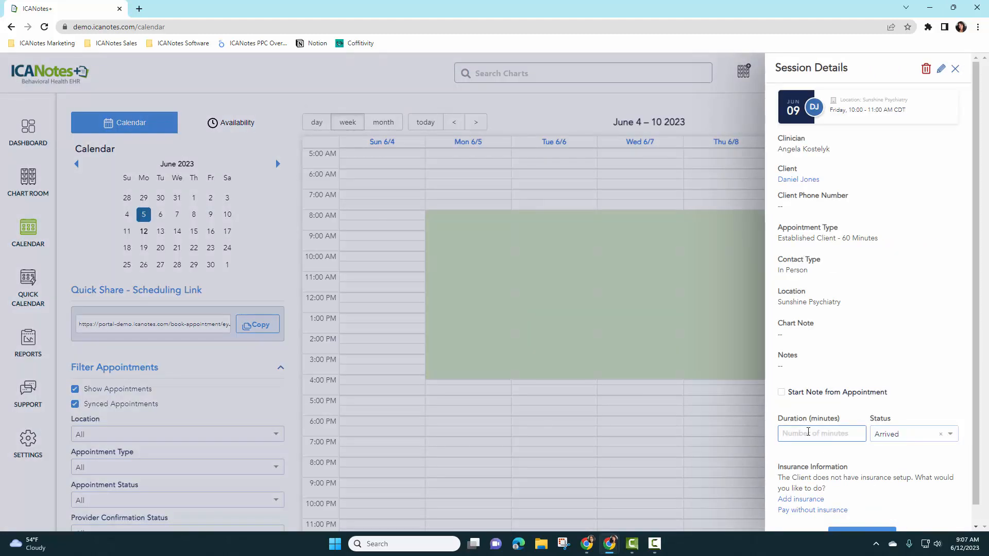
{"action": "type", "text": "60"}
{"action": "left_click", "coordinate": [889, 467]}
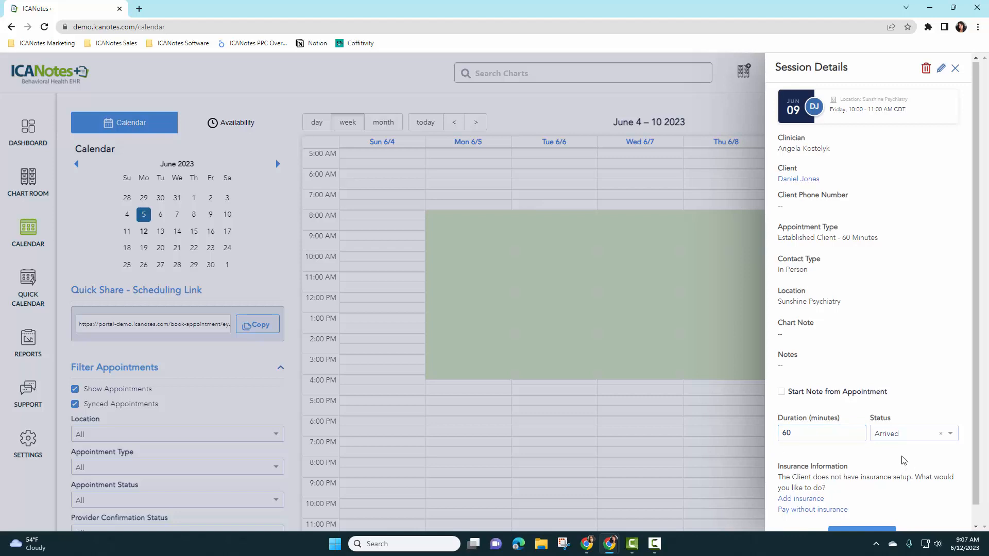
Choose to pay without insurance and add a cash payment for the $200.00 prior balance.
{"action": "scroll", "coordinate": [879, 461], "scroll_direction": "down", "scroll_amount": 1}
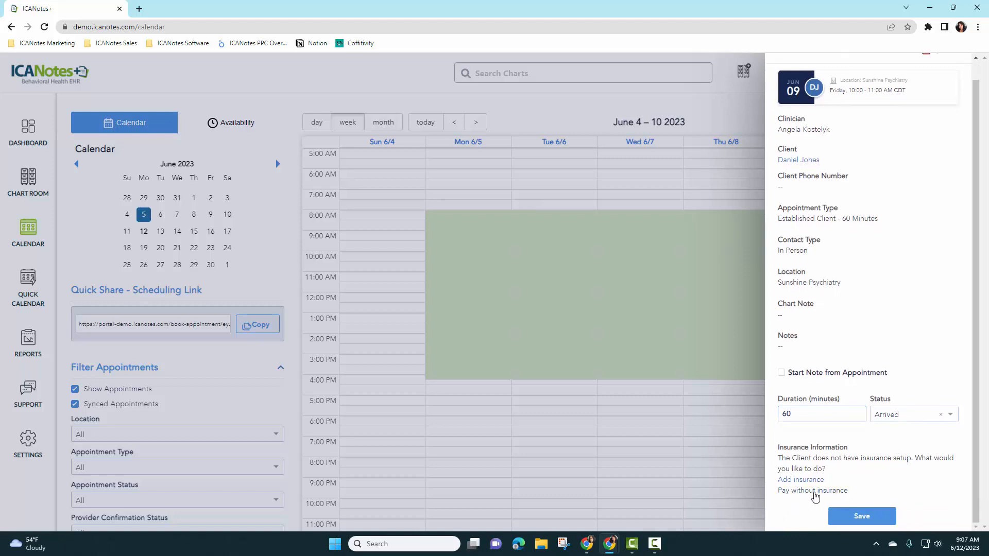
{"action": "left_click", "coordinate": [802, 491]}
{"action": "scroll", "coordinate": [845, 453], "scroll_direction": "down", "scroll_amount": 4}
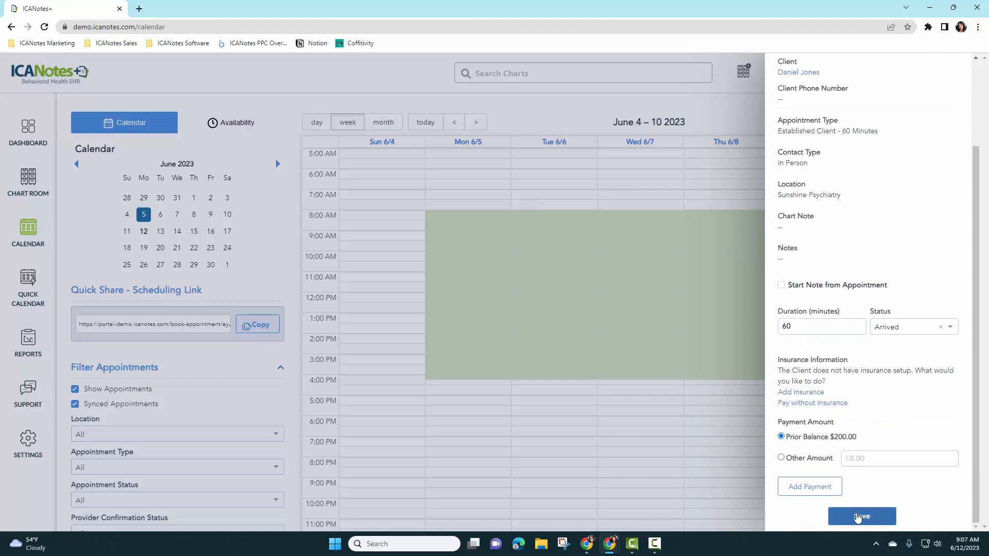
{"action": "left_click", "coordinate": [809, 496]}
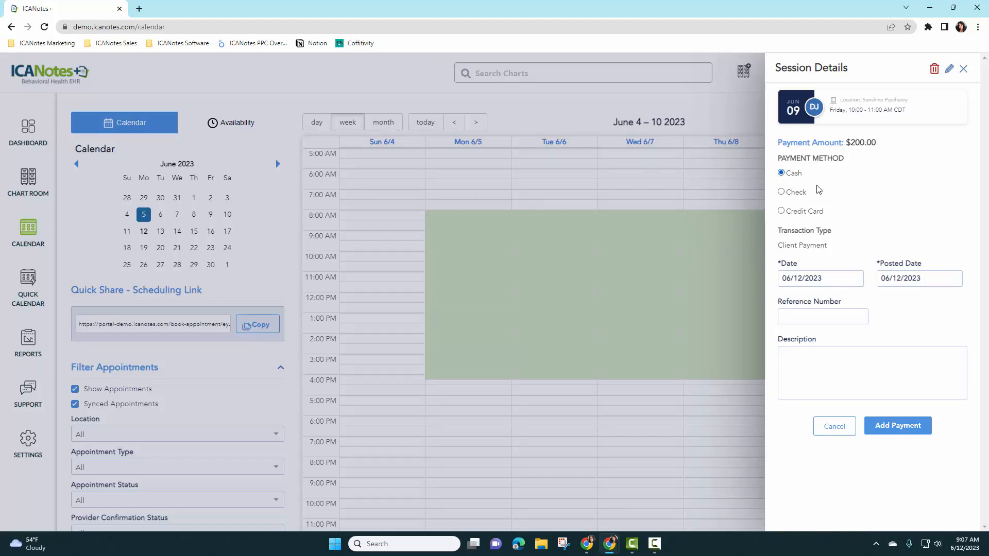
{"action": "left_click", "coordinate": [891, 432]}
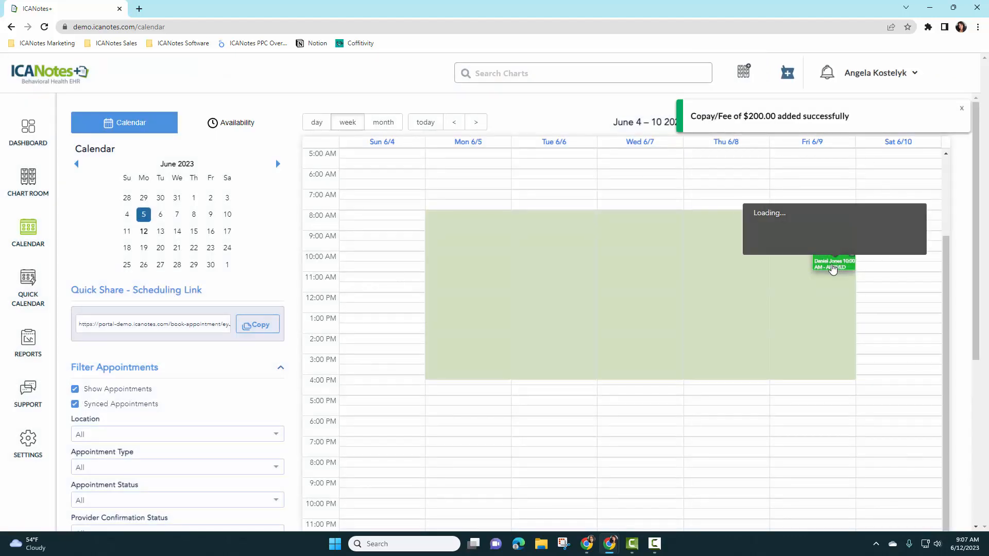
Reopen the Friday 10:00 AM appointment and start a Couples/Family Therapy note from it, saving the session details.
{"action": "left_click", "coordinate": [833, 268]}
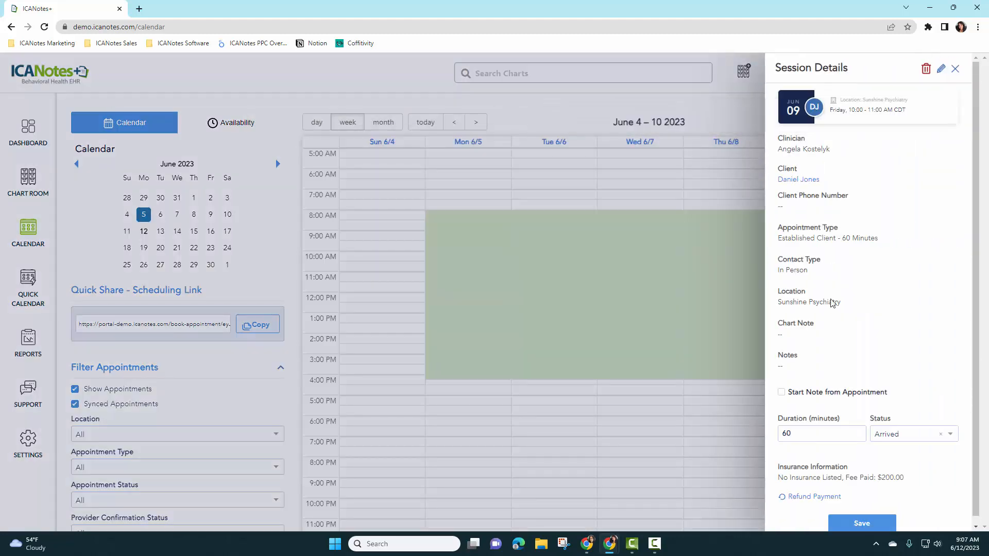
{"action": "left_click", "coordinate": [782, 394]}
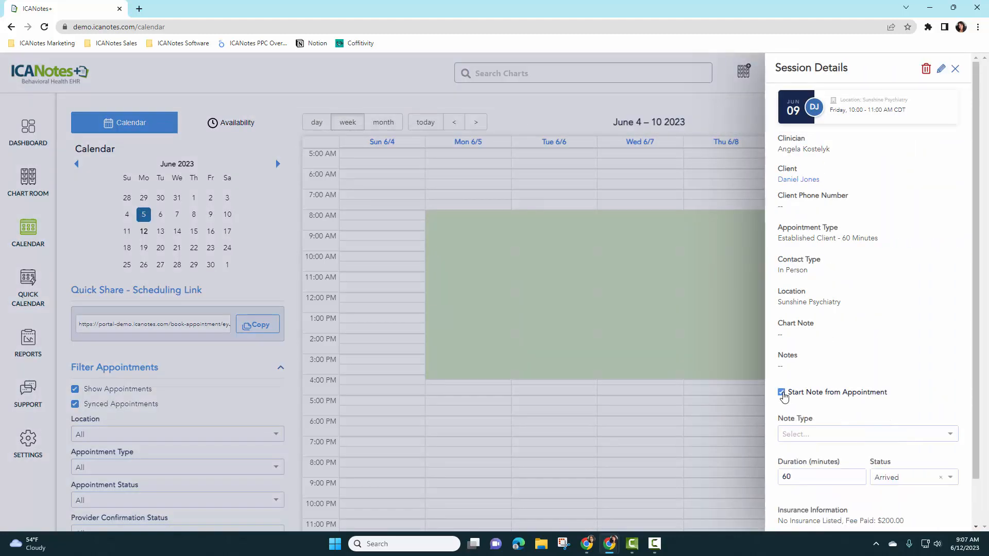
{"action": "left_click", "coordinate": [810, 434]}
{"action": "left_click", "coordinate": [815, 479]}
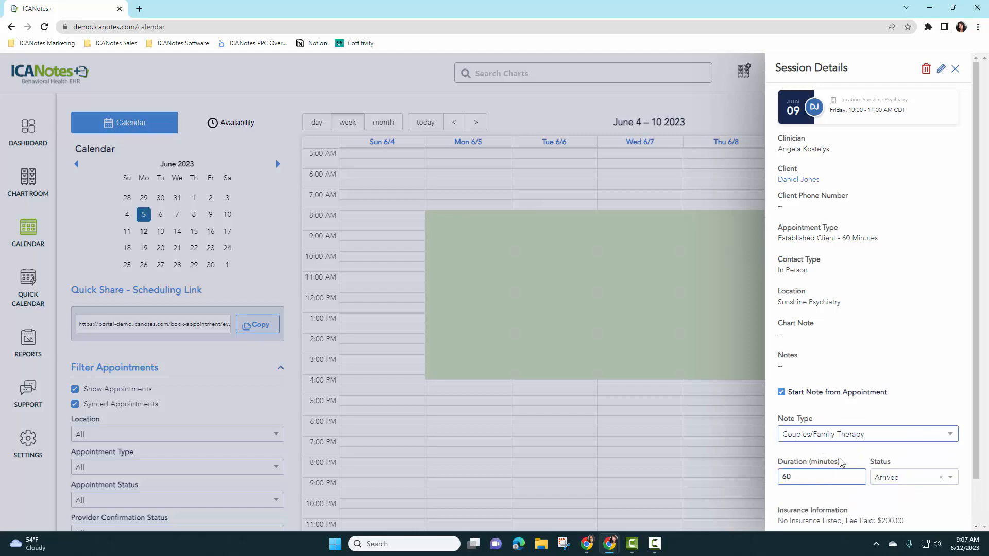
{"action": "scroll", "coordinate": [850, 464], "scroll_direction": "down", "scroll_amount": 1}
{"action": "left_click", "coordinate": [862, 517]}
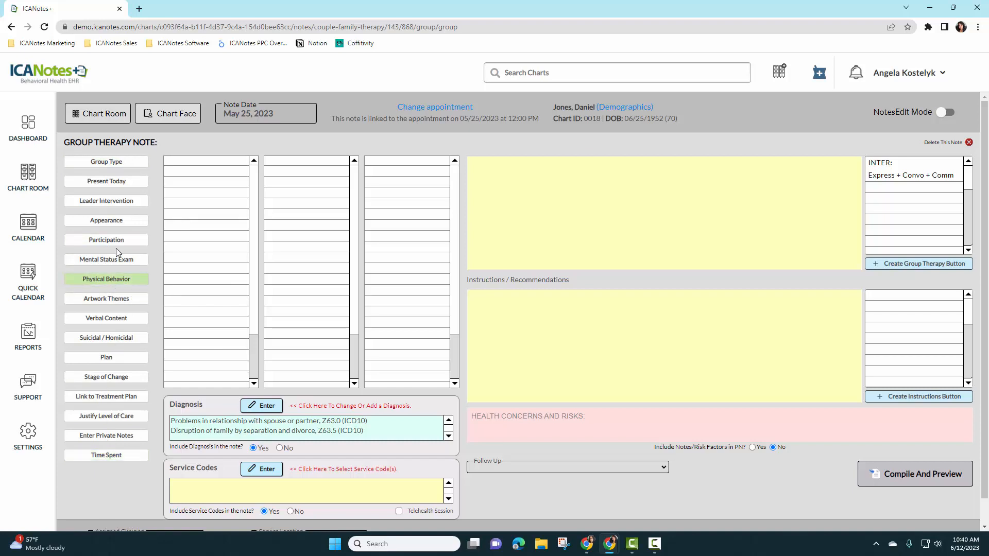
Set the note's group type to Marital/Couple with the case type Separation or Pending Divorce.
{"action": "left_click", "coordinate": [101, 164]}
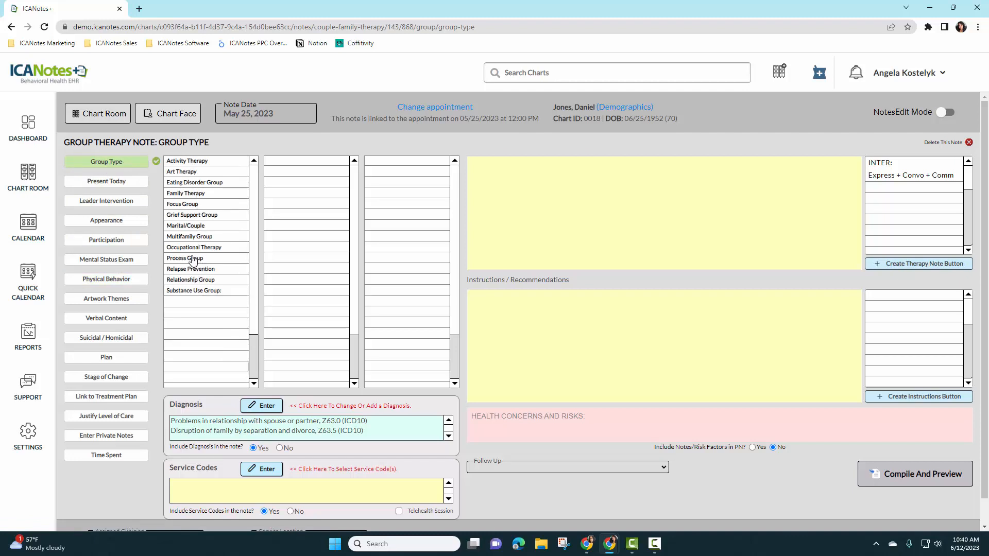
{"action": "left_click", "coordinate": [196, 229]}
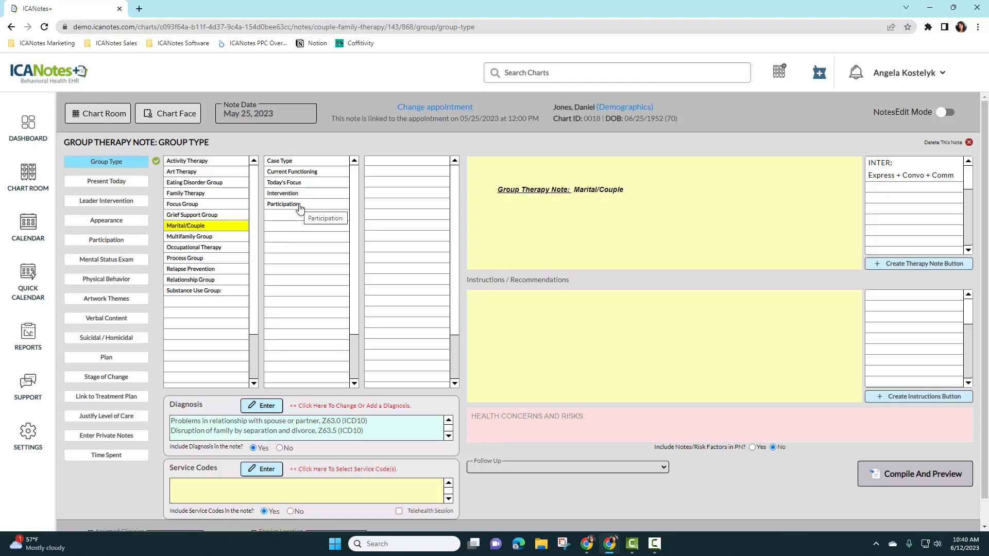
{"action": "left_click", "coordinate": [296, 164]}
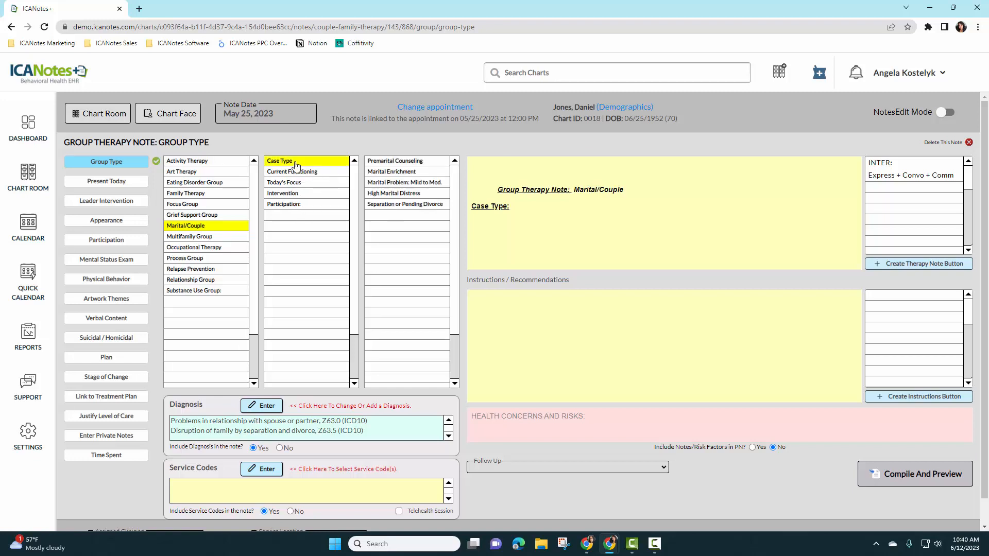
{"action": "left_click", "coordinate": [420, 207]}
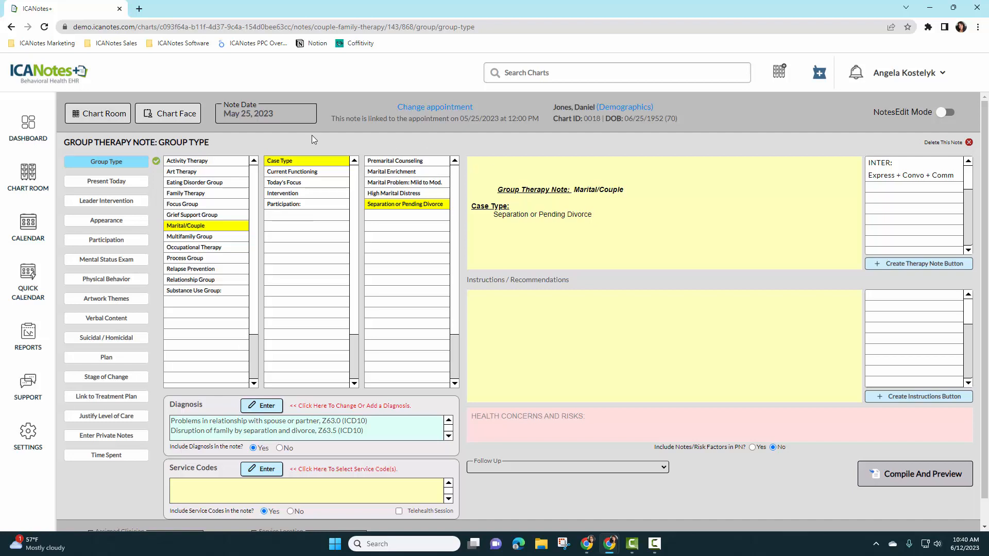
Document current functioning with Frequent argument frequency and High Insight into personality differences.
{"action": "left_click", "coordinate": [308, 175]}
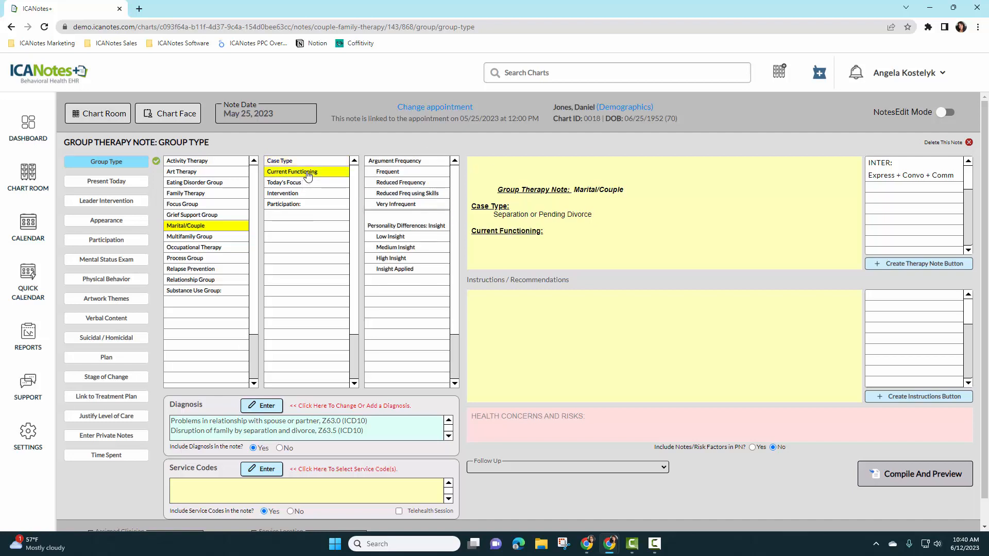
{"action": "left_click", "coordinate": [410, 171]}
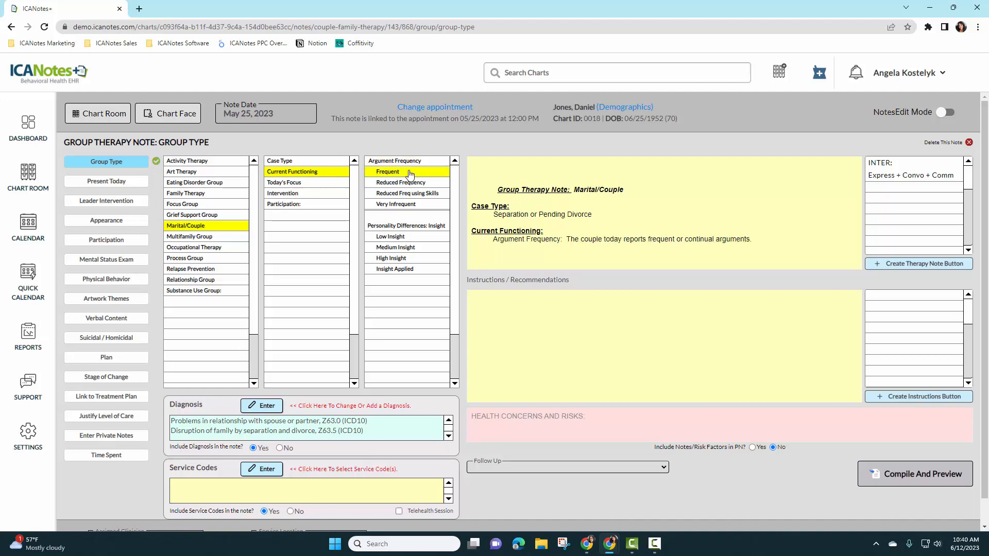
{"action": "left_click", "coordinate": [402, 226]}
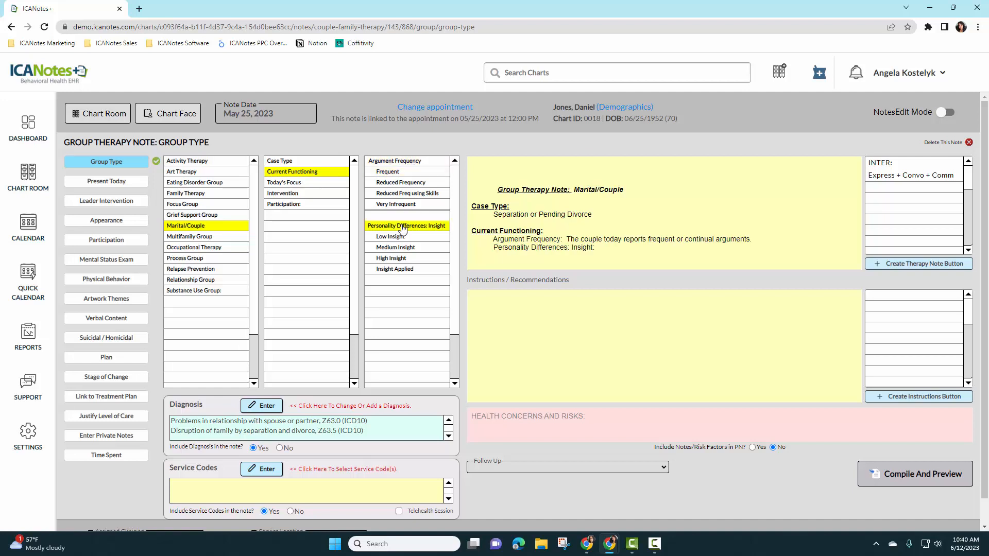
{"action": "left_click", "coordinate": [398, 261]}
Record Poor Emotional Support and Lack of Communication as today's focus in the note.
{"action": "left_click", "coordinate": [290, 187]}
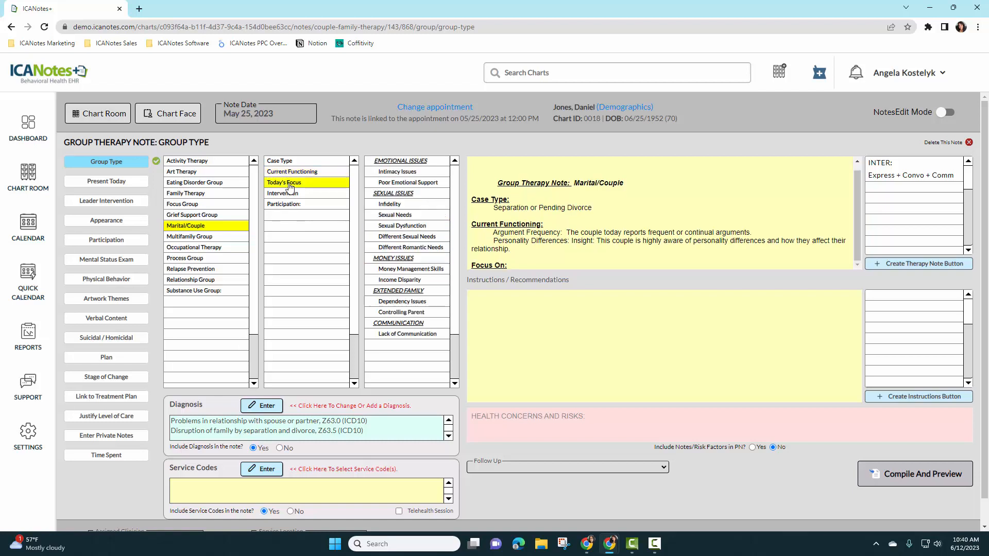
{"action": "left_click", "coordinate": [408, 184]}
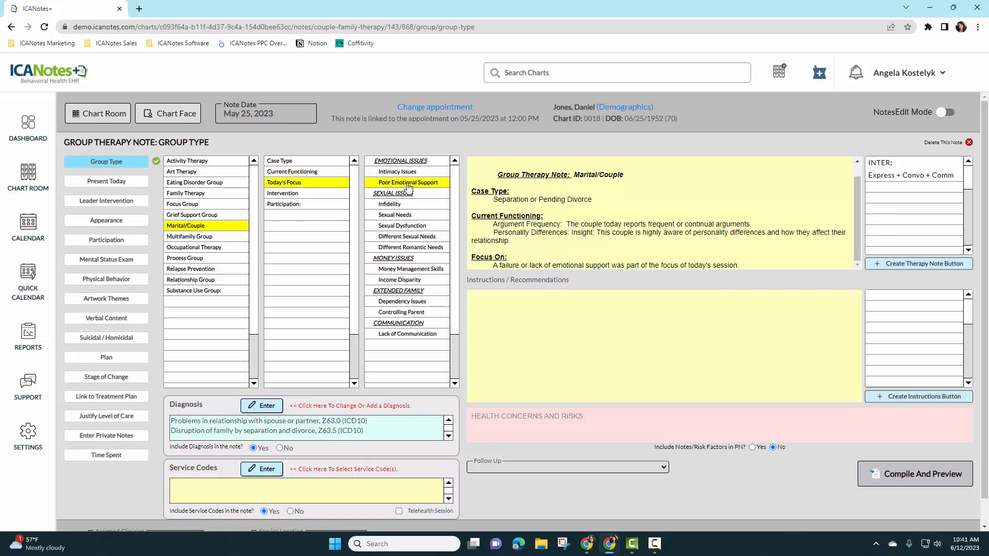
{"action": "left_click", "coordinate": [402, 335]}
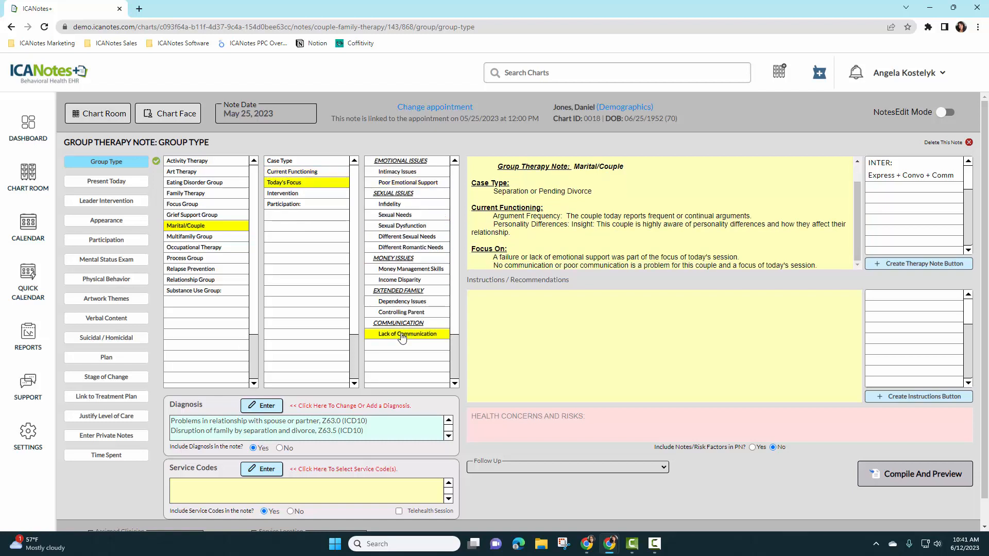
Add the interventions Blame Reduction, Seeing the good, and Positive or "Fun" Activities to the note.
{"action": "left_click", "coordinate": [298, 194]}
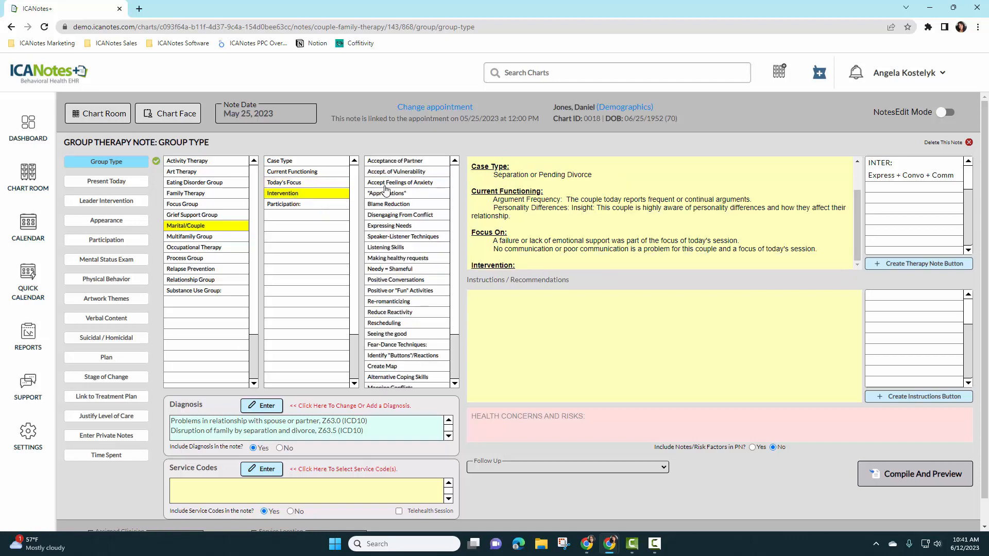
{"action": "left_click", "coordinate": [397, 206]}
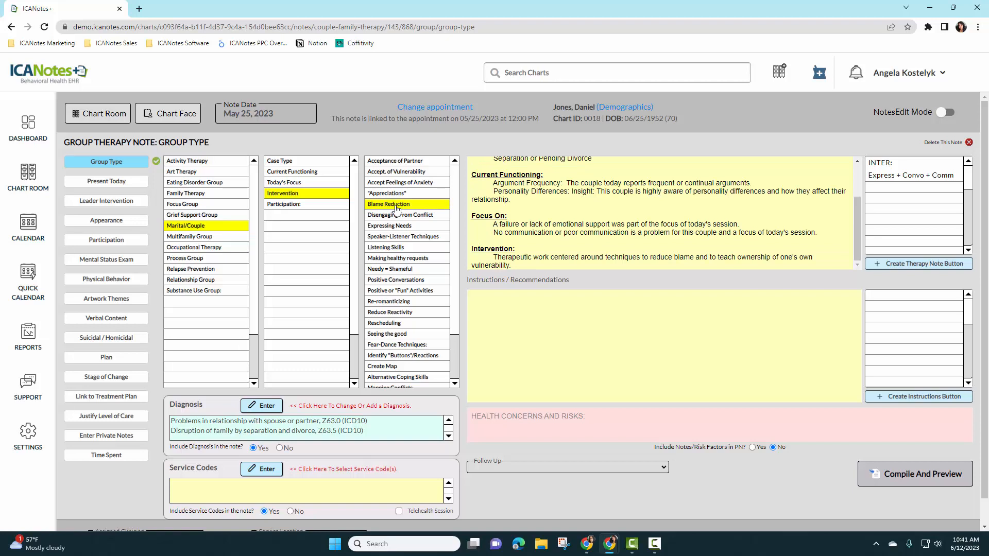
{"action": "left_click", "coordinate": [389, 335]}
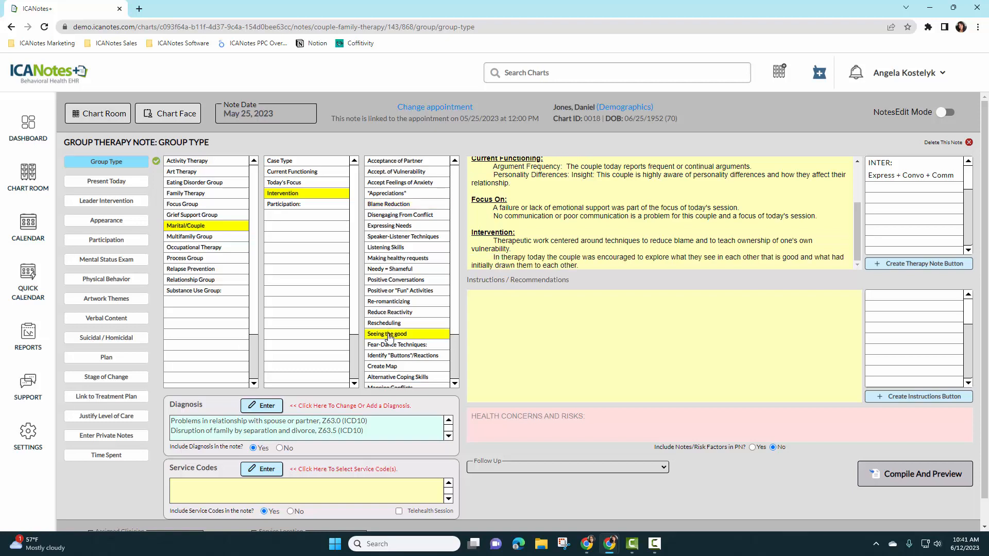
{"action": "left_click", "coordinate": [392, 292]}
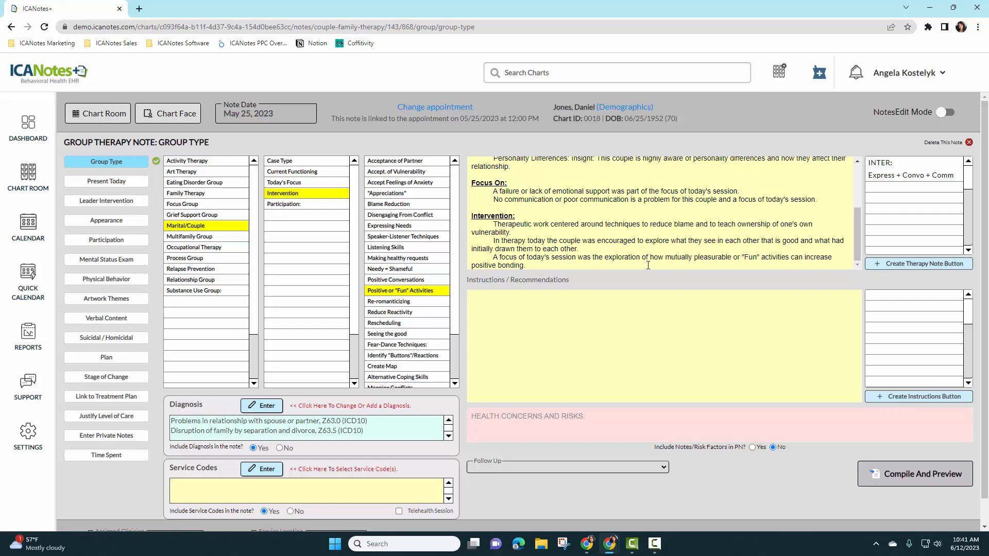
Turn on notes edit mode and look through the customizable intervention options.
{"action": "left_click", "coordinate": [943, 113]}
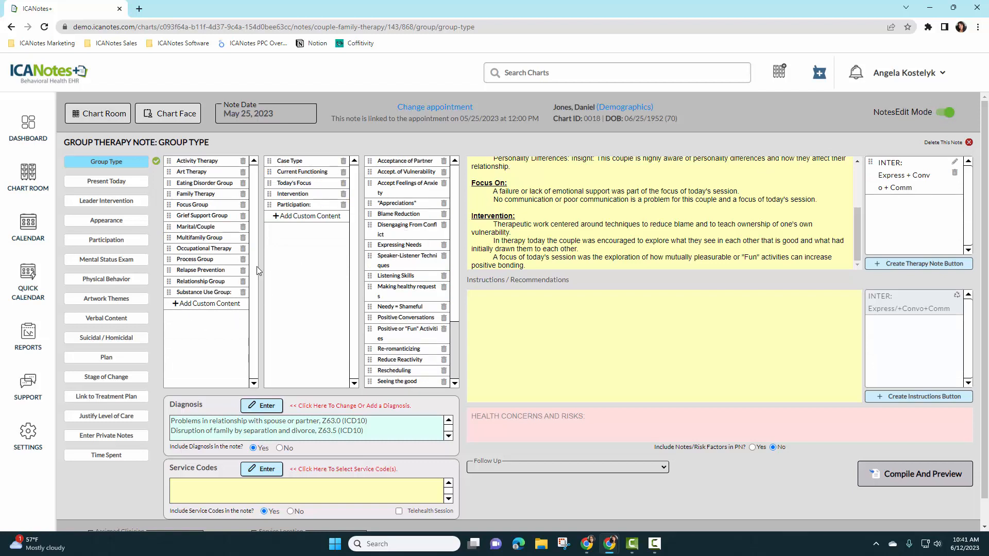
{"action": "scroll", "coordinate": [456, 238], "scroll_direction": "down", "scroll_amount": 1}
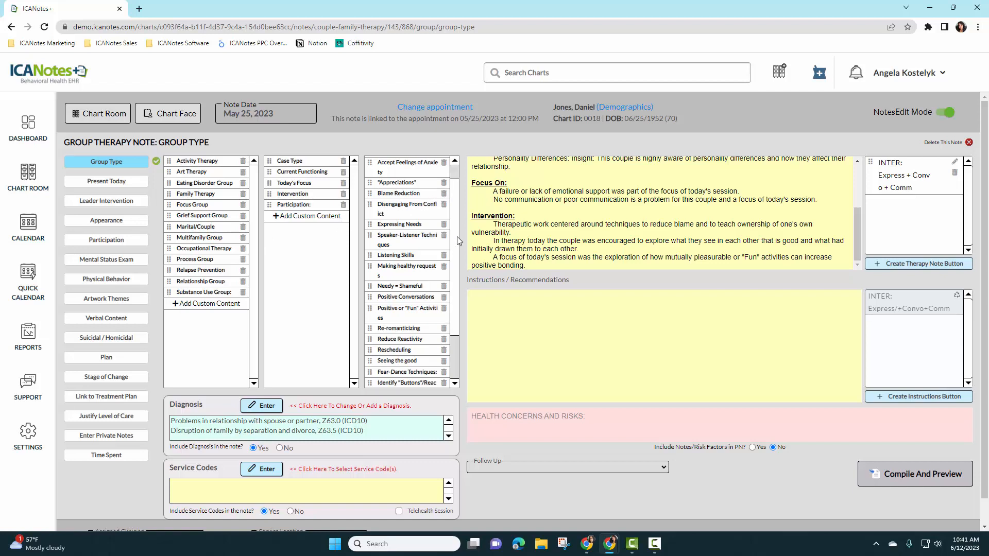
{"action": "scroll", "coordinate": [456, 243], "scroll_direction": "down", "scroll_amount": 2}
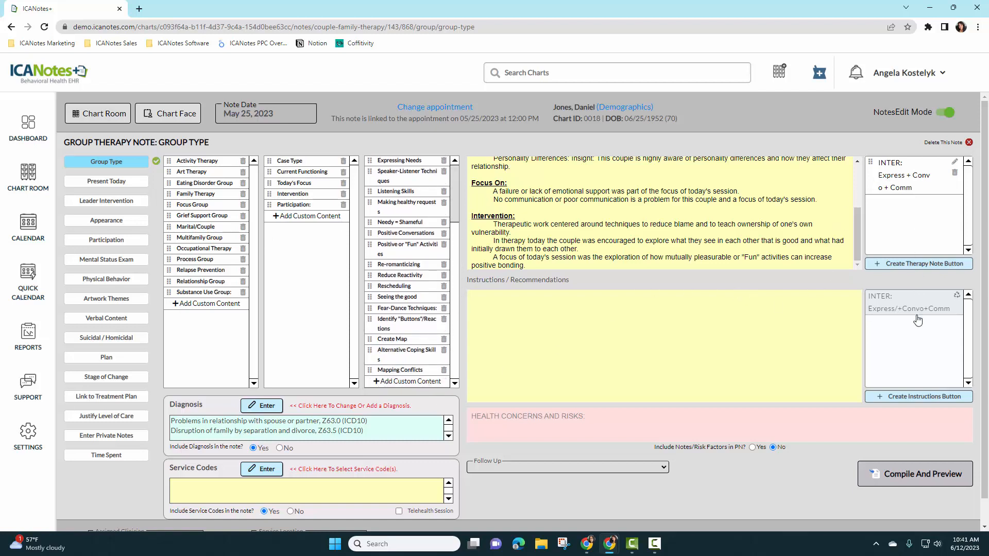
Insert the saved "INTER: Express + Convo + Comm" text, start its Intervention heading on a new paragraph, and turn off edit mode.
{"action": "left_click", "coordinate": [916, 175]}
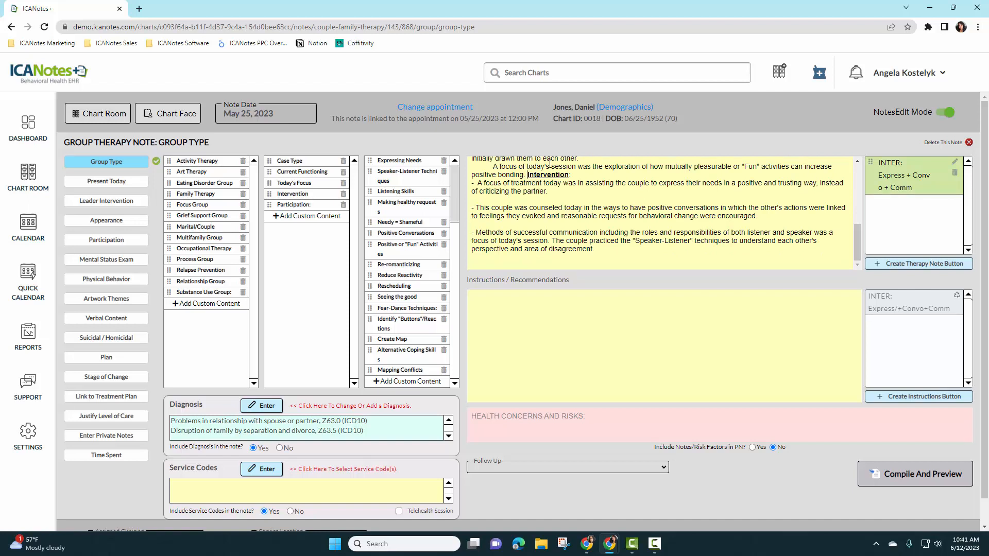
{"action": "key", "text": "Return"}
{"action": "key", "text": "Return"}
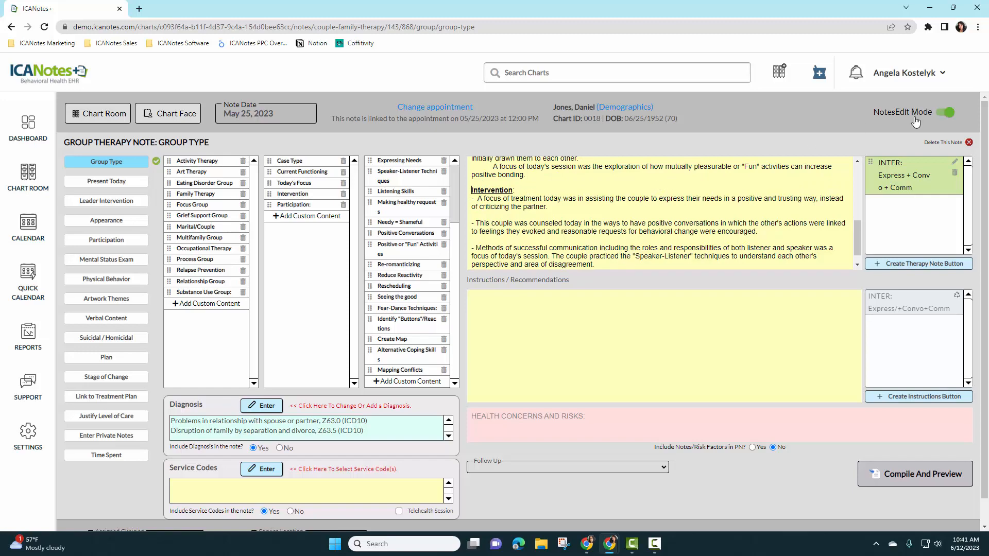
{"action": "left_click", "coordinate": [948, 113]}
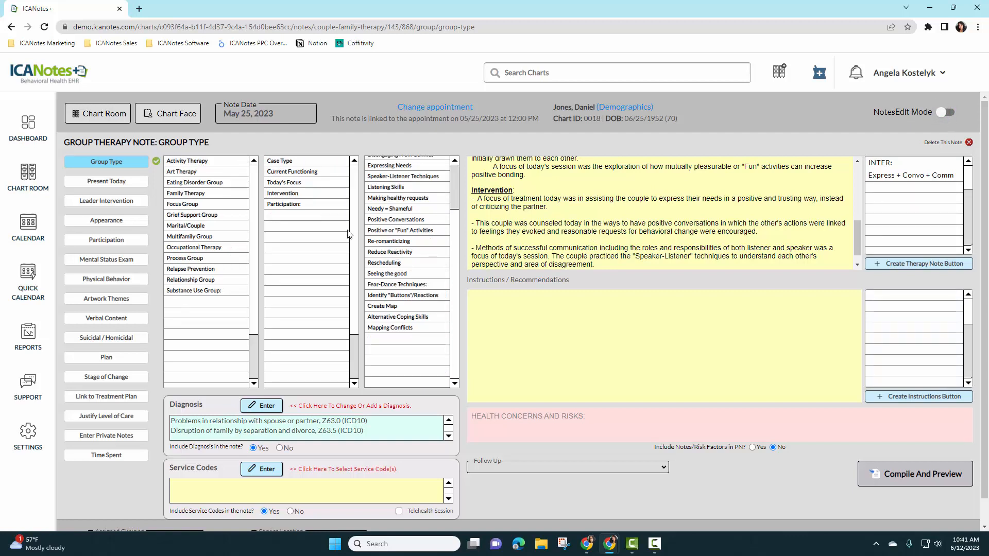
Document participation as Normal/Appropriate and Stayed Entire Session, and move the following Intervention heading to a new paragraph.
{"action": "left_click", "coordinate": [283, 205]}
{"action": "left_click", "coordinate": [407, 161]}
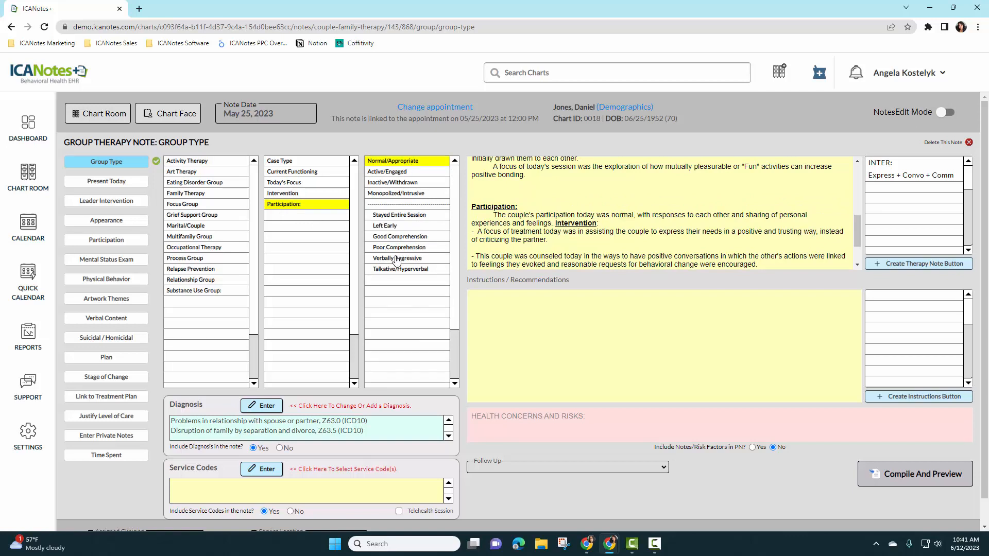
{"action": "left_click", "coordinate": [399, 215]}
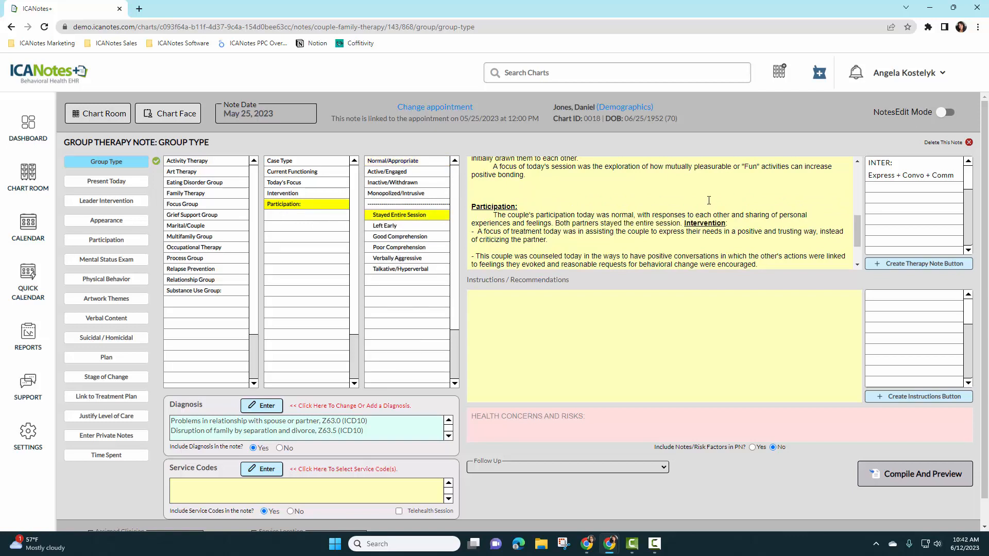
{"action": "key", "text": "Return"}
{"action": "key", "text": "Return"}
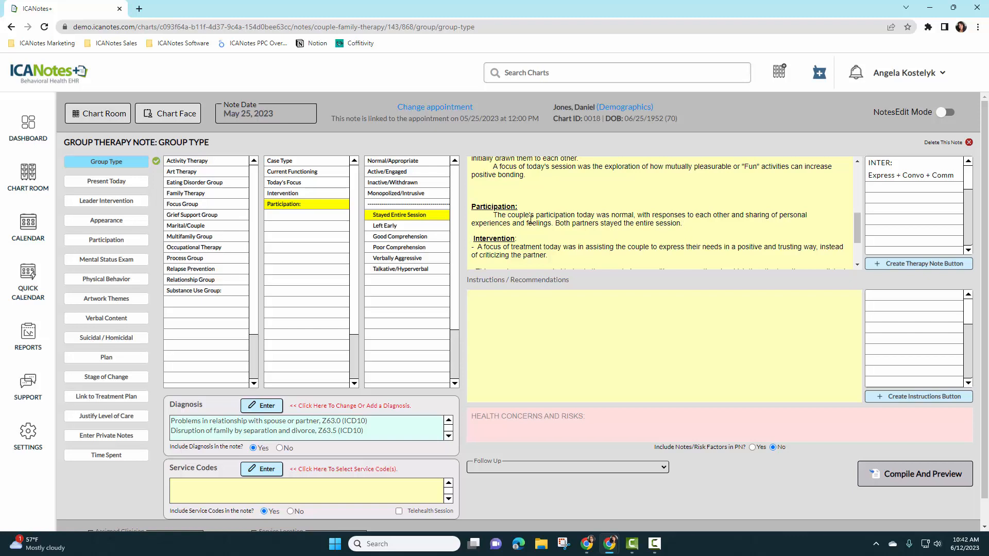
{"action": "scroll", "coordinate": [668, 239], "scroll_direction": "down", "scroll_amount": 2}
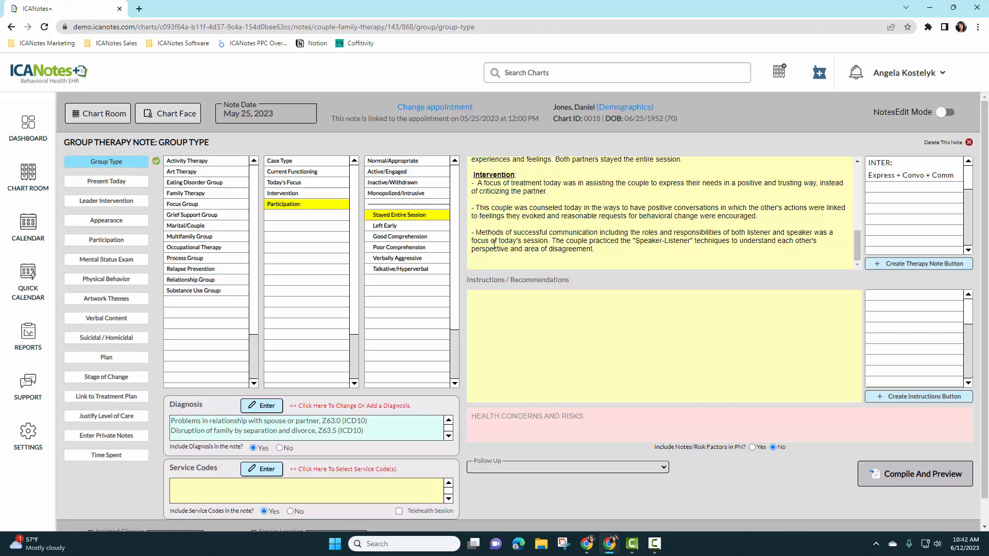
Document the client's appearance as calm, communicative, and tense, and record Normal/Appropriate in the Participation section.
{"action": "left_click", "coordinate": [114, 226]}
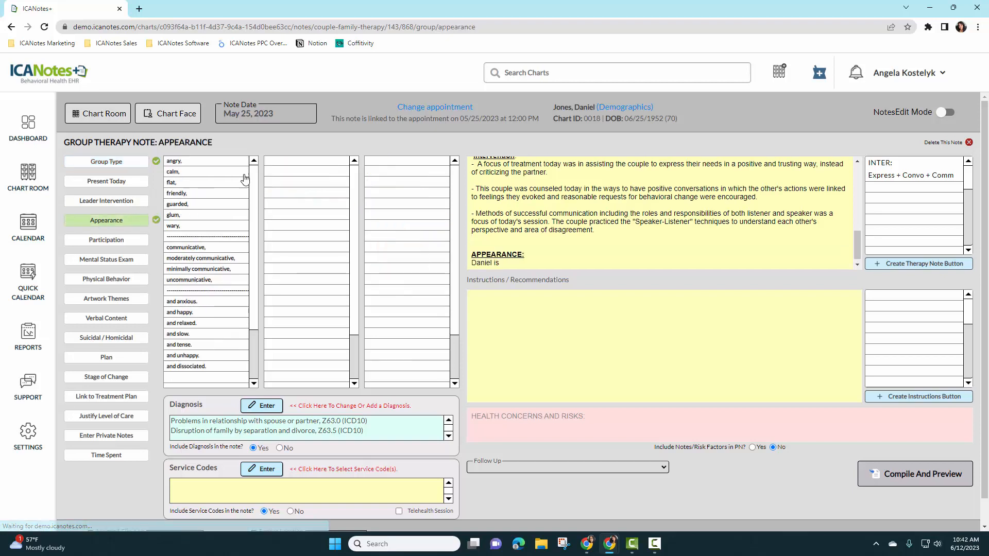
{"action": "left_click", "coordinate": [190, 173]}
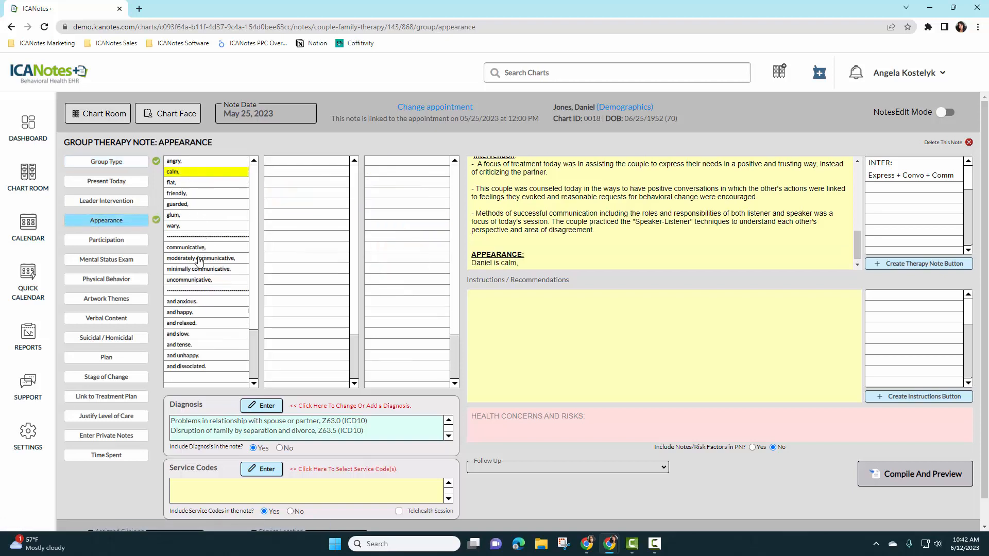
{"action": "left_click", "coordinate": [200, 248]}
{"action": "left_click", "coordinate": [186, 345]}
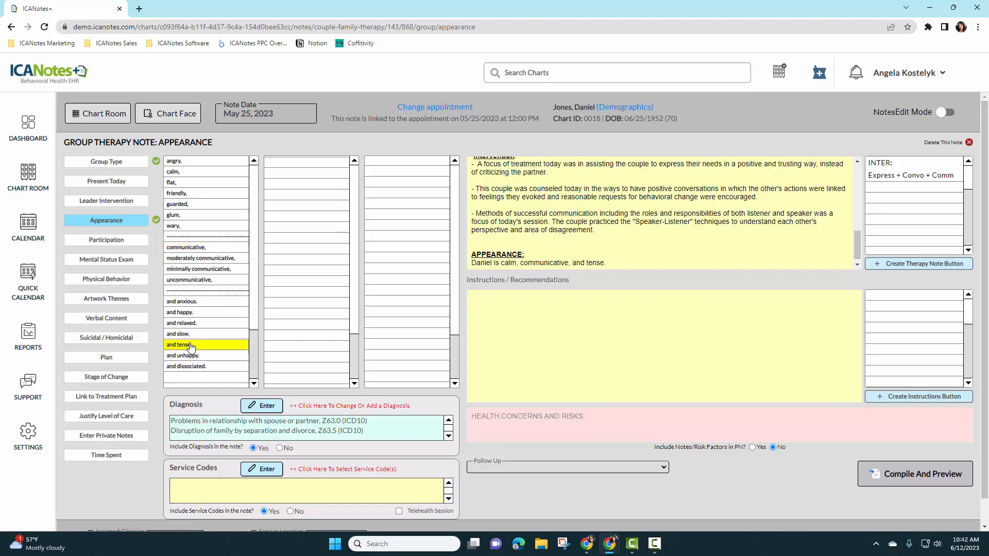
{"action": "left_click", "coordinate": [97, 242]}
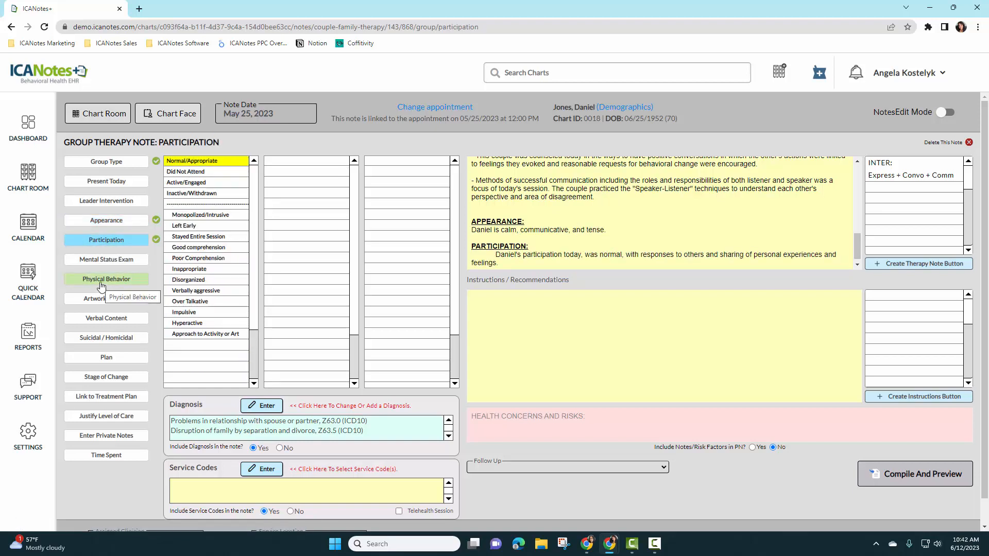
Record a normal mood and normal speech in the note's Mental Status Exam section.
{"action": "left_click", "coordinate": [100, 260]}
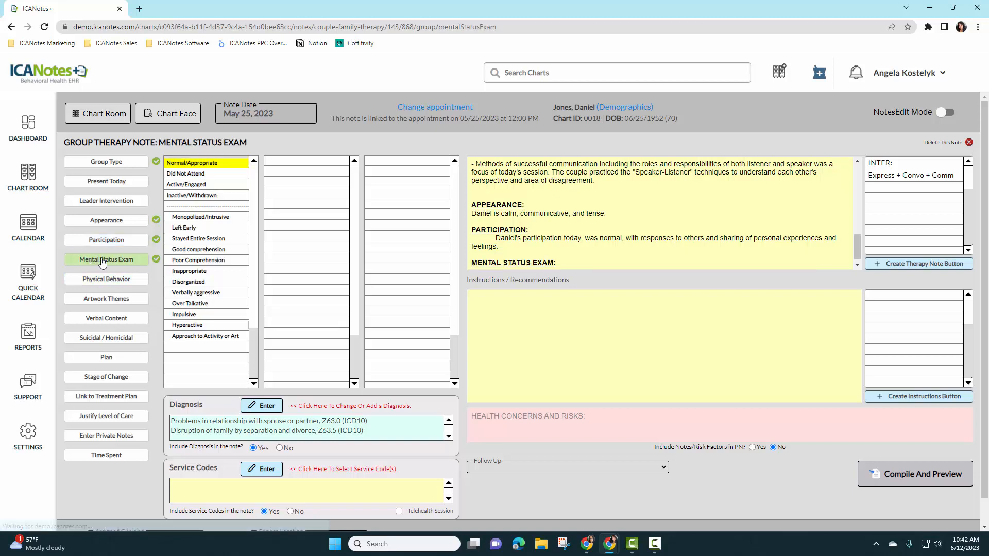
{"action": "left_click", "coordinate": [212, 166]}
{"action": "left_click", "coordinate": [296, 163]}
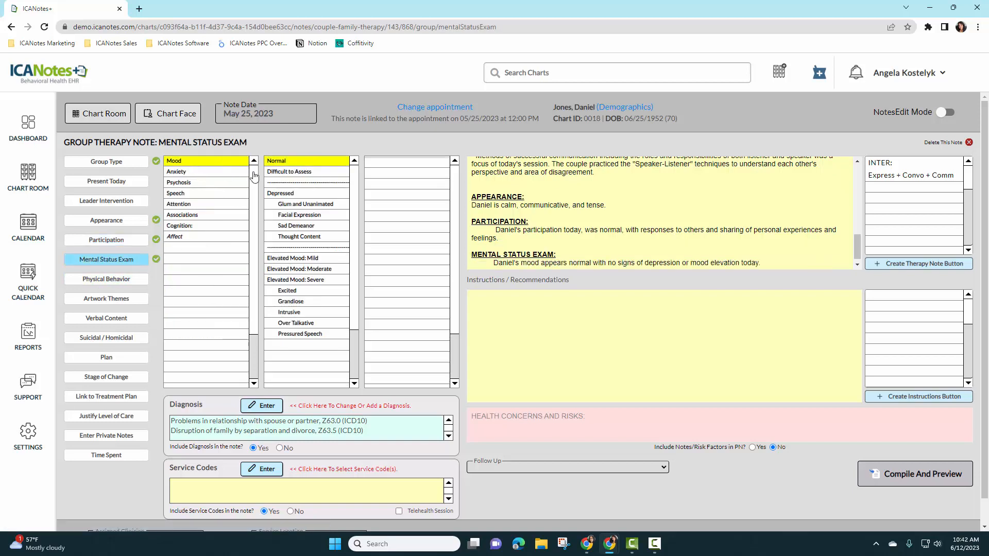
{"action": "left_click", "coordinate": [207, 194]}
{"action": "left_click", "coordinate": [287, 161]}
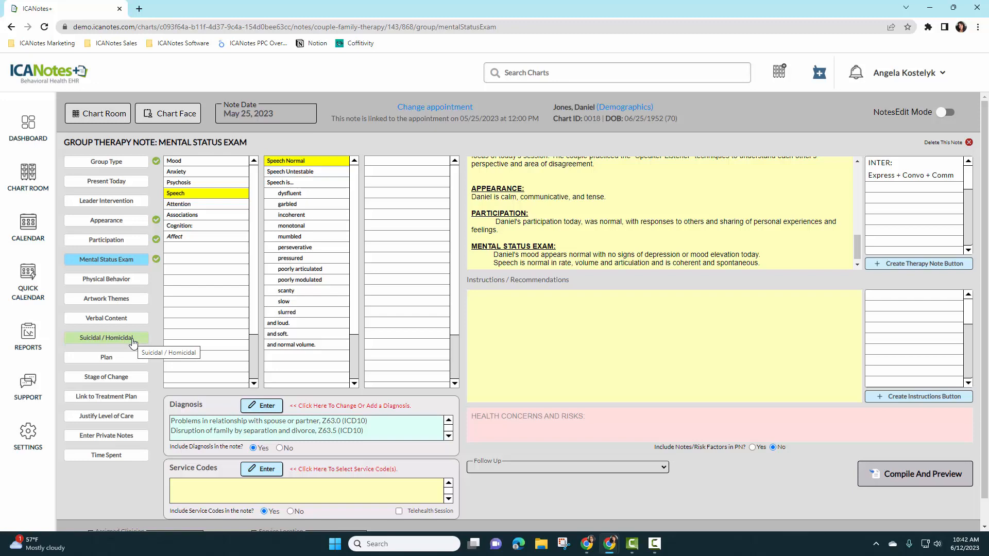
Reference the Marriage treatment plan's Family Problem, with the intervention of educating the couple about listening and verbal expressions.
{"action": "left_click", "coordinate": [102, 402]}
{"action": "left_click", "coordinate": [395, 192]}
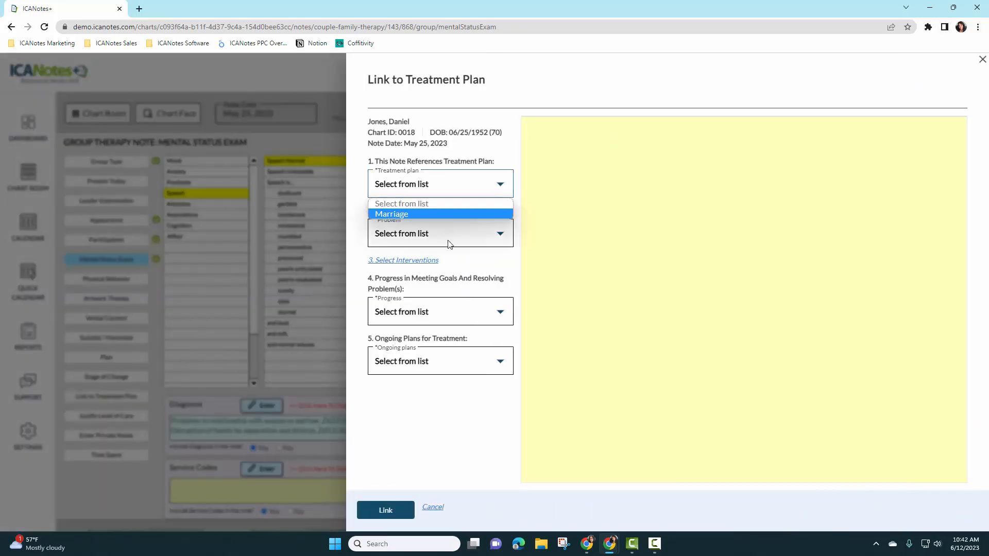
{"action": "left_click", "coordinate": [404, 215]}
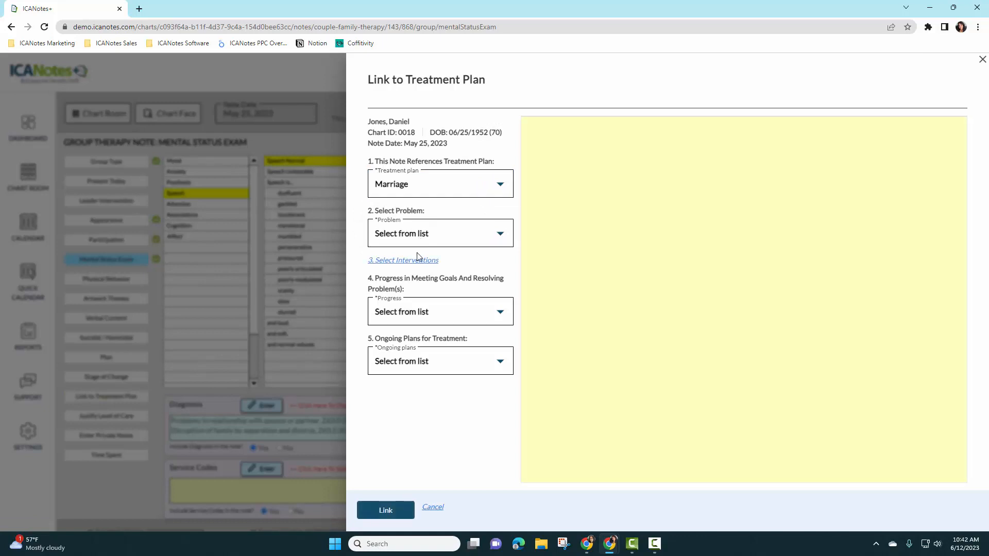
{"action": "left_click", "coordinate": [412, 260]}
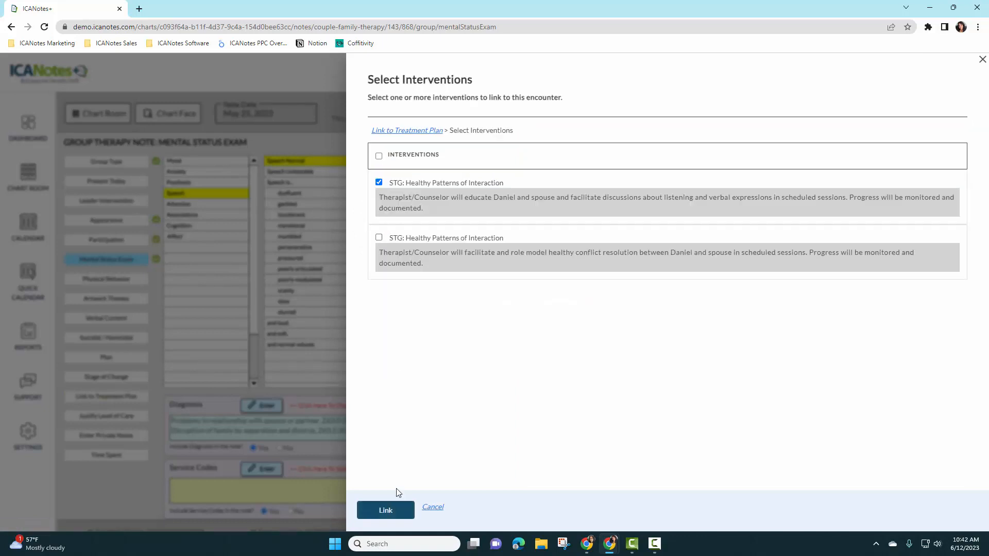
{"action": "left_click", "coordinate": [384, 510]}
Set treatment progress to Some and ongoing plans to Continue Current Plan Progress Seen, and link the treatment plan to the note.
{"action": "left_click", "coordinate": [401, 314]}
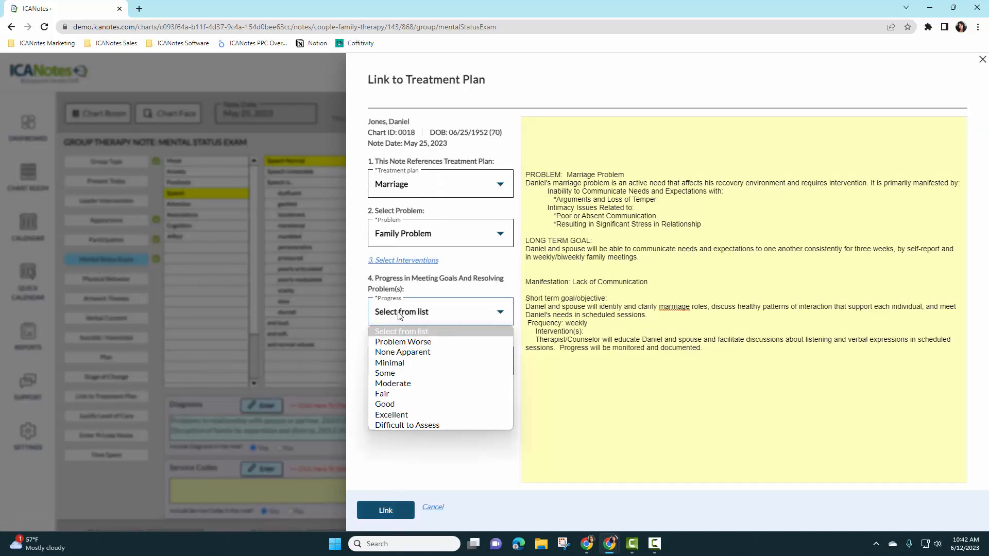
{"action": "left_click", "coordinate": [387, 374]}
{"action": "left_click", "coordinate": [389, 362]}
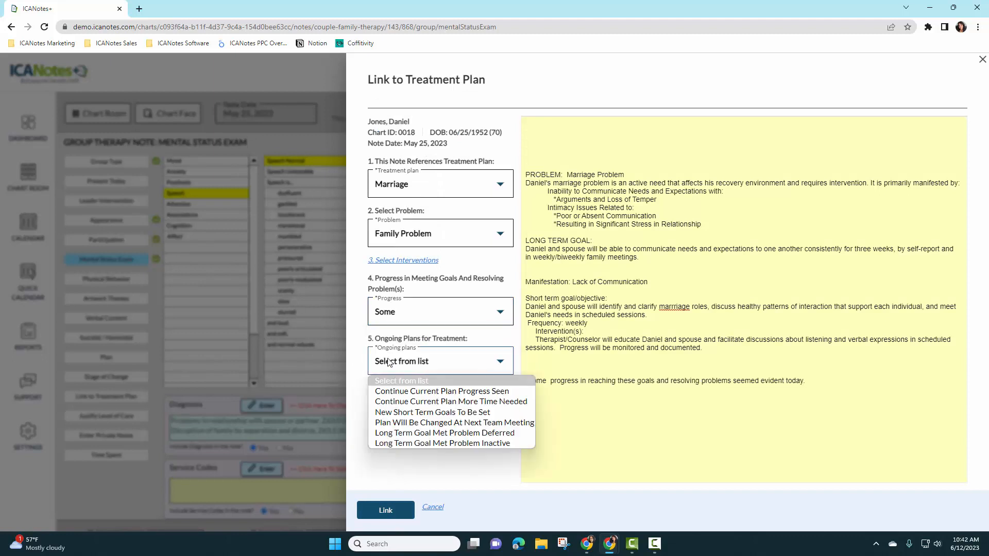
{"action": "left_click", "coordinate": [412, 392]}
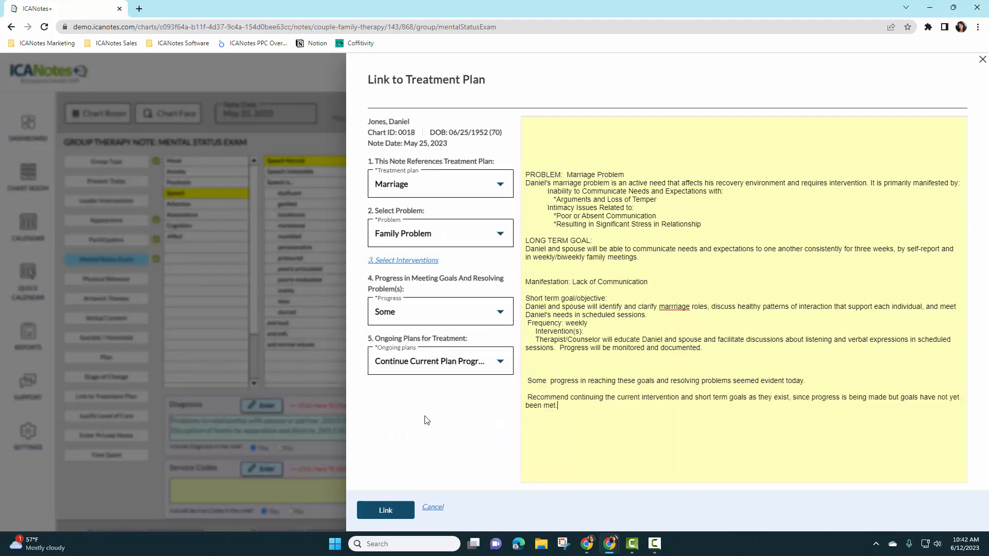
{"action": "left_click", "coordinate": [389, 511]}
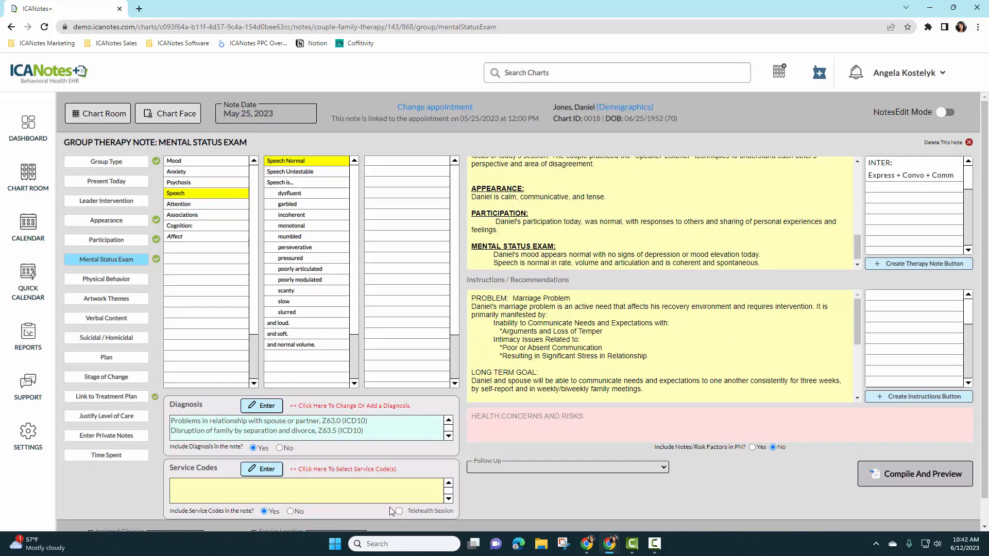
Add one unit of service code 90847, Family or couples psychotherapy, with the patient present, to the note.
{"action": "left_click", "coordinate": [266, 470]}
{"action": "left_click", "coordinate": [449, 227]}
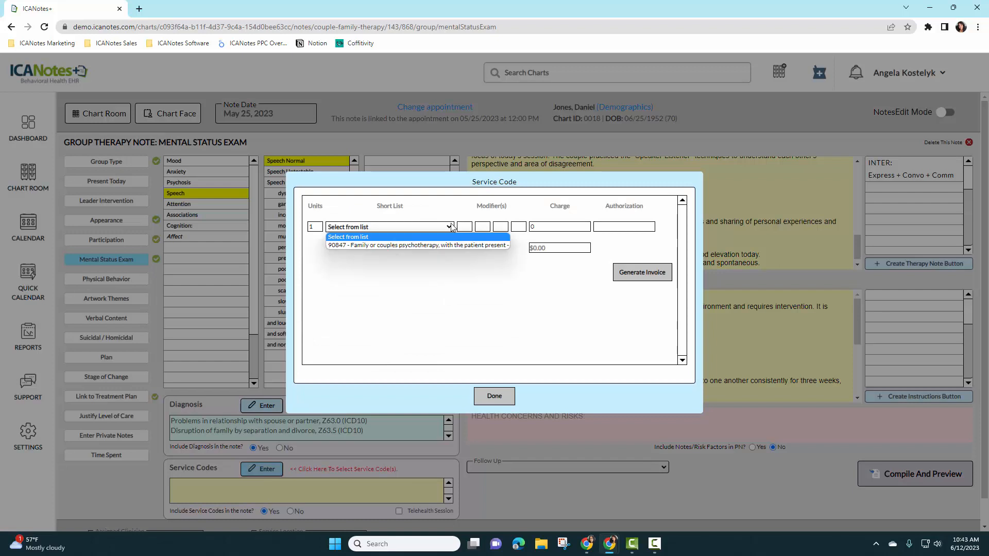
{"action": "left_click", "coordinate": [397, 246]}
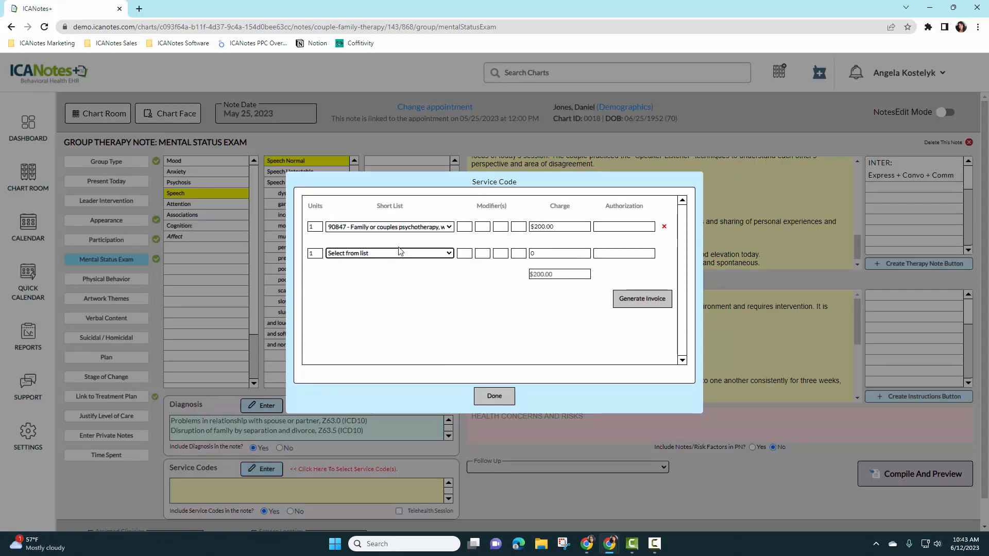
{"action": "left_click", "coordinate": [491, 401]}
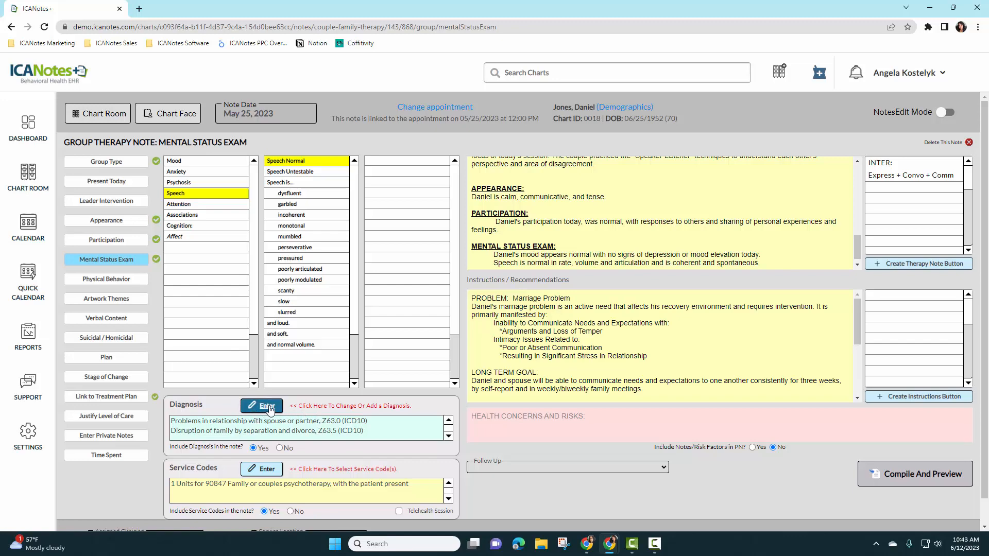
Set the follow-up to "2 weeks, or earlier if needed." and compile the note for preview.
{"action": "left_click", "coordinate": [664, 468]}
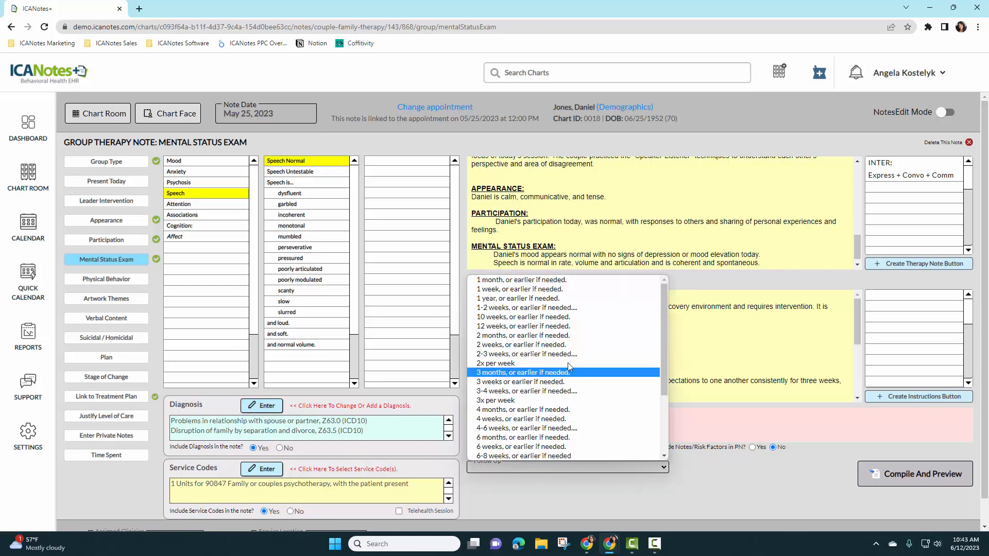
{"action": "left_click", "coordinate": [550, 345]}
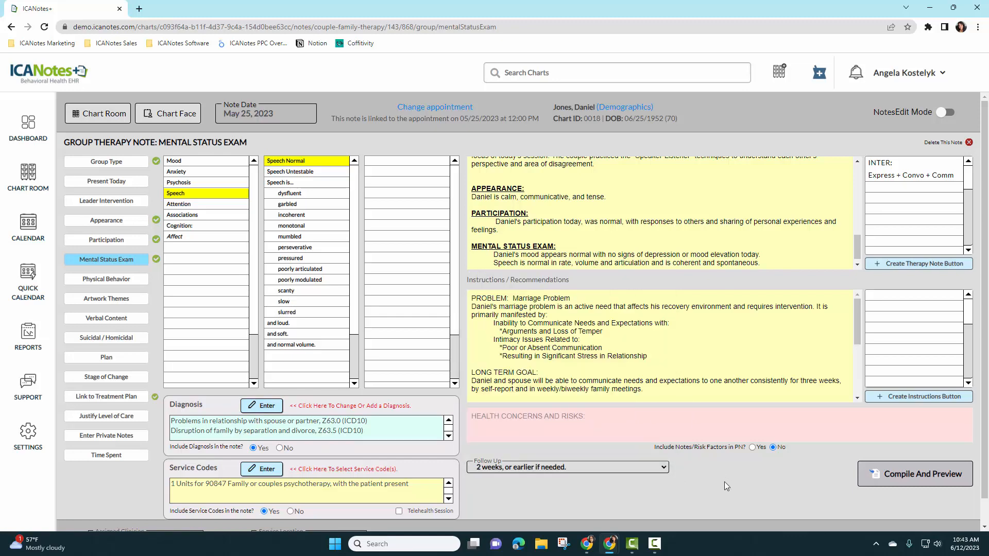
{"action": "left_click", "coordinate": [909, 480]}
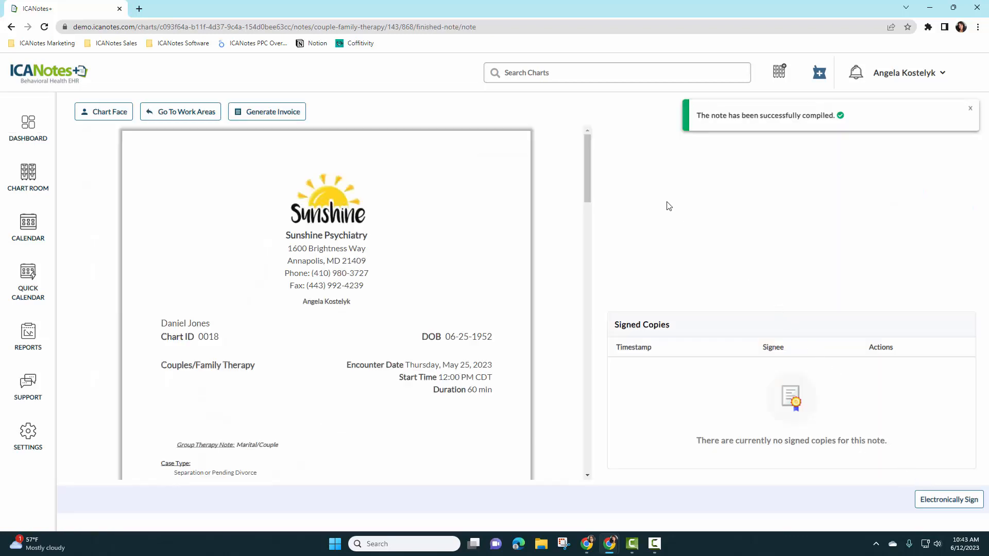
Review the compiled note and sign it electronically, and generate the invoice for the session.
{"action": "left_click_drag", "start_coordinate": [588, 143], "coordinate": [583, 364]}
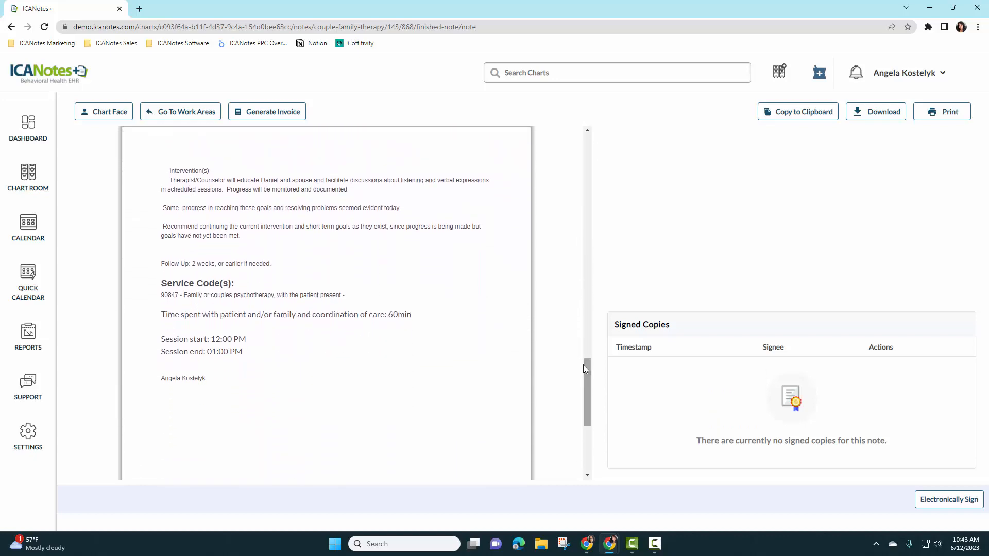
{"action": "left_click", "coordinate": [938, 503]}
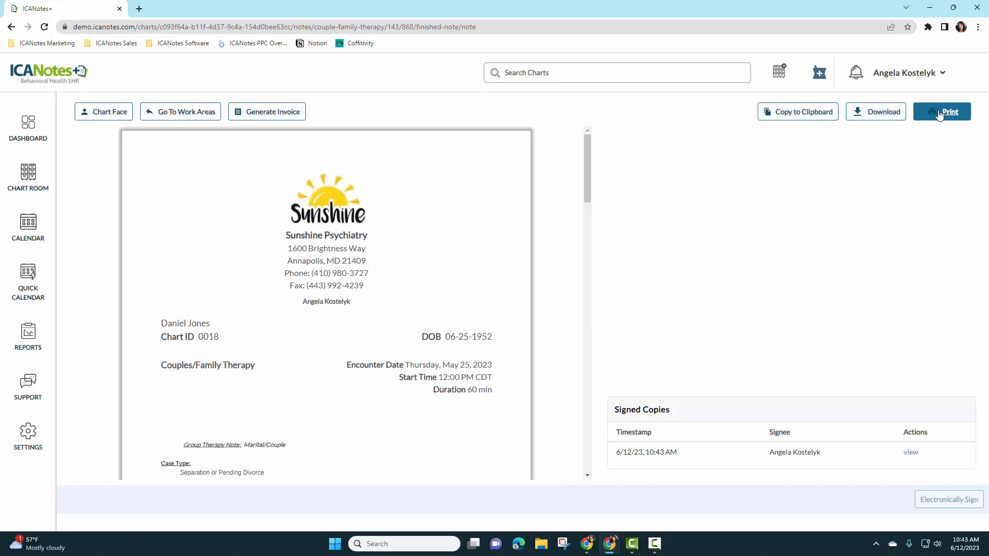
{"action": "left_click", "coordinate": [278, 117]}
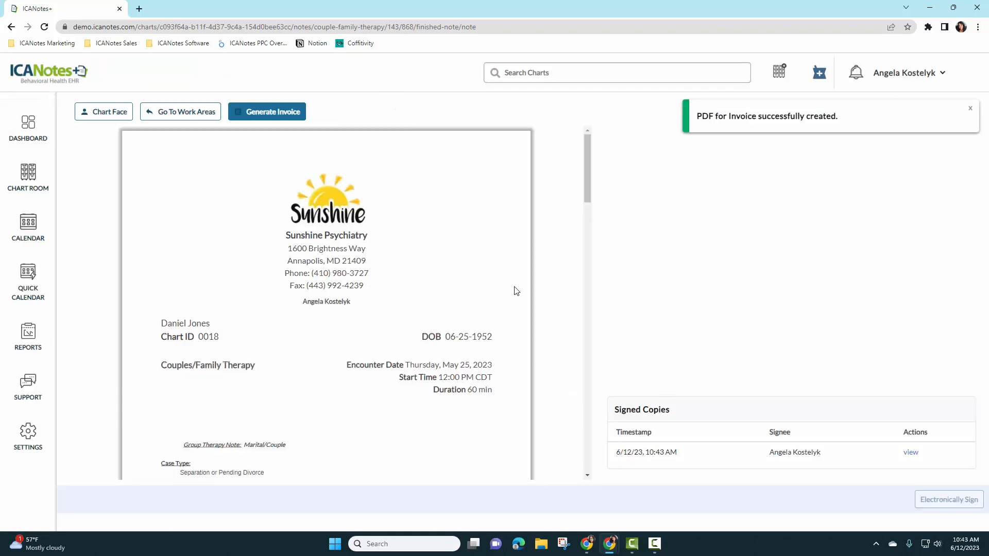